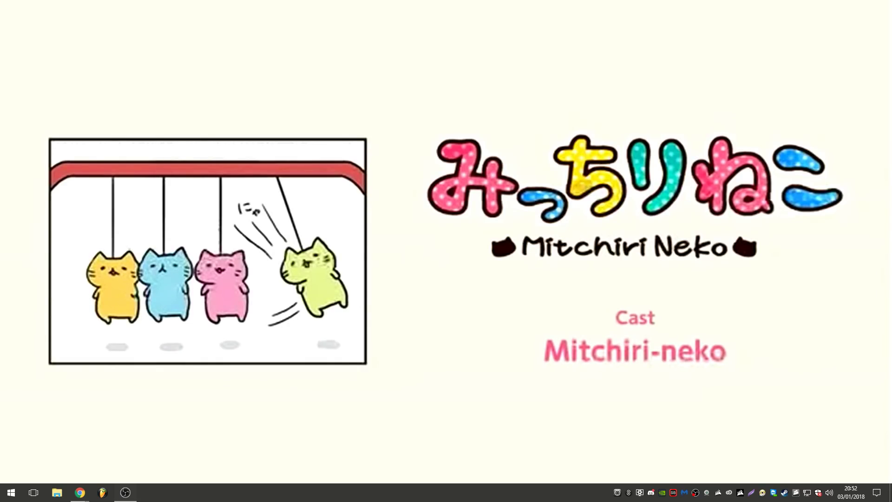
- Download the MitchiriNeko March MP3 from MediaFire in Chrome and merge the VLC download page into the same browser window
key(alt+Tab)
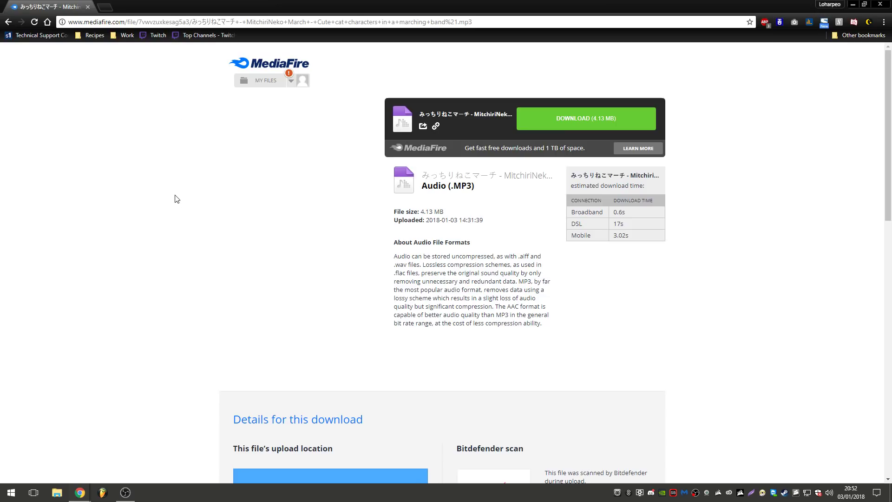
click(565, 113)
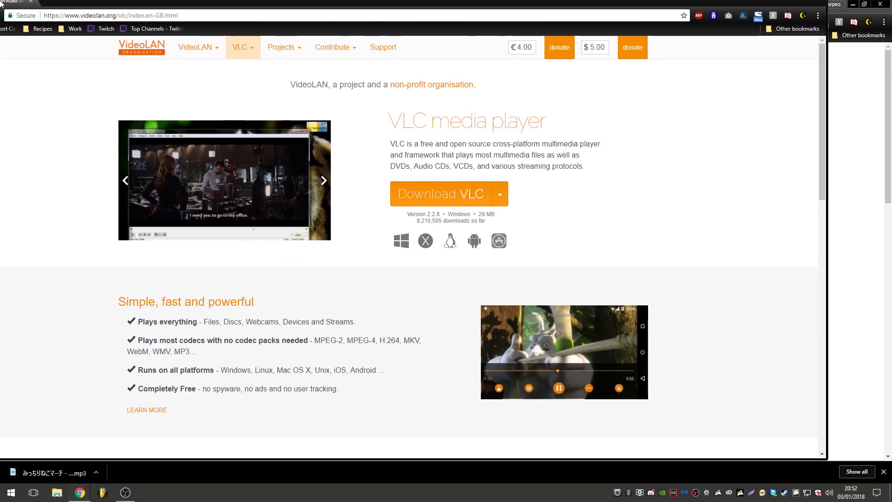
drag(61, 6, 295, 5)
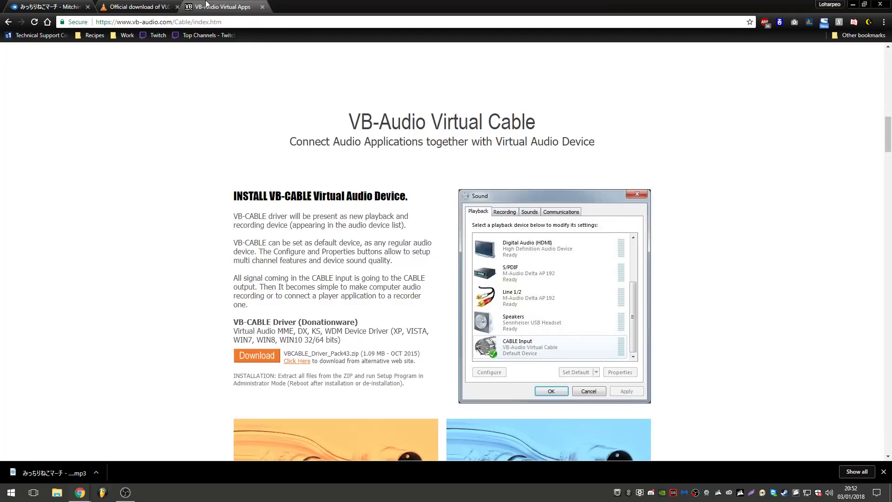
- Download VBCABLE_Driver_Pack43.zip from the VB-Audio Virtual Cable page
scroll(347, 263, down, 10)
scroll(347, 263, down, 5)
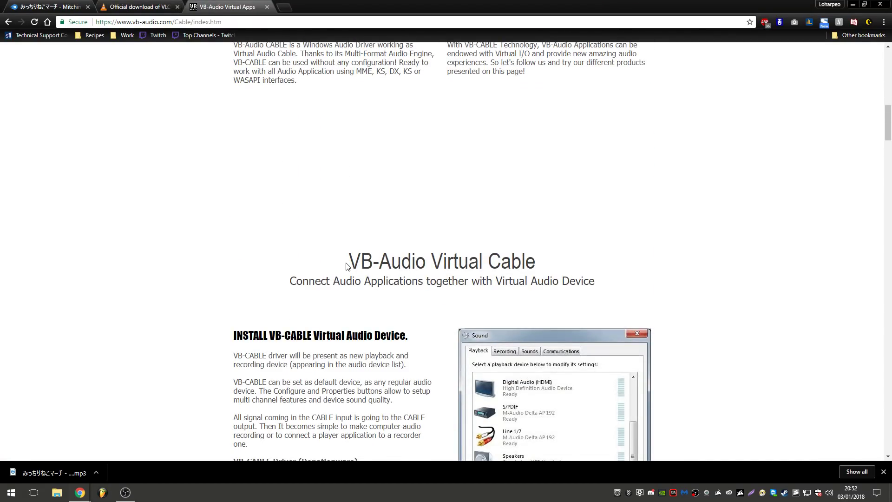
scroll(347, 266, down, 1)
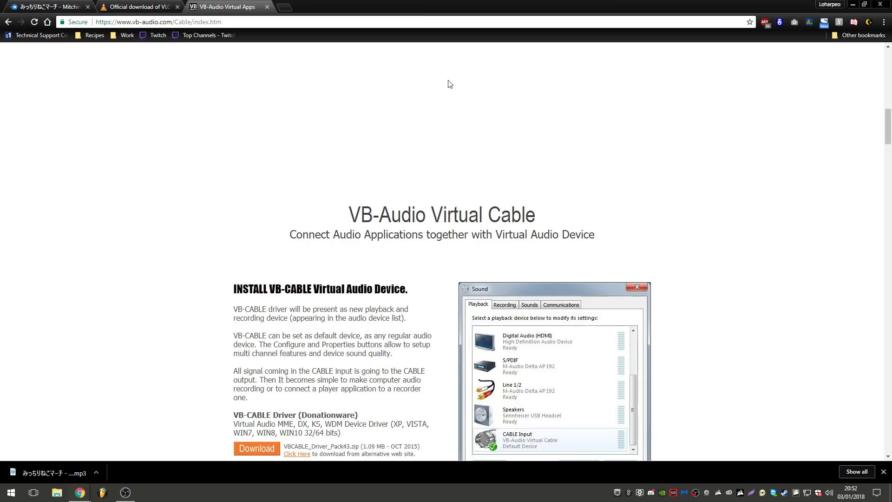
click(176, 23)
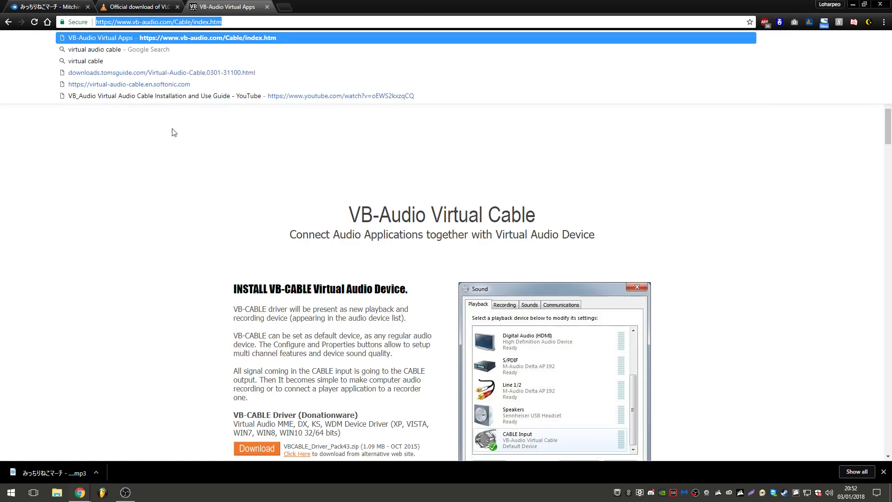
click(200, 144)
scroll(286, 238, down, 4)
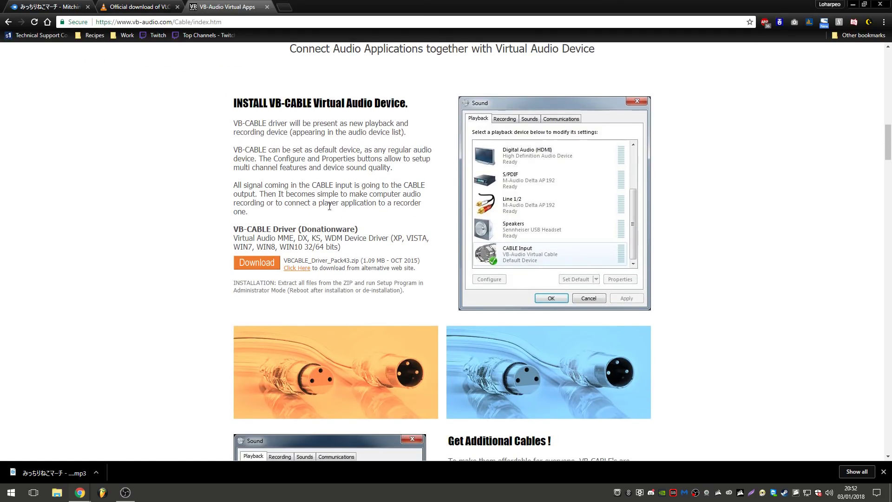
scroll(329, 205, up, 20)
scroll(336, 188, down, 17)
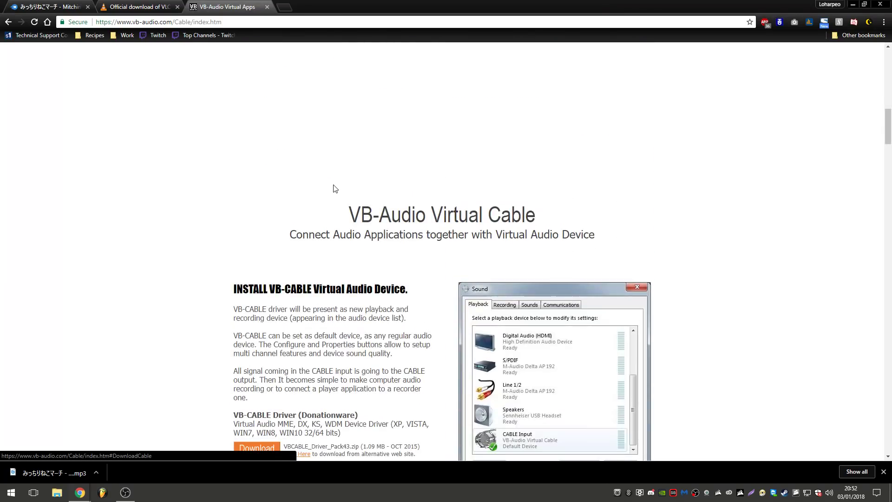
scroll(279, 241, down, 4)
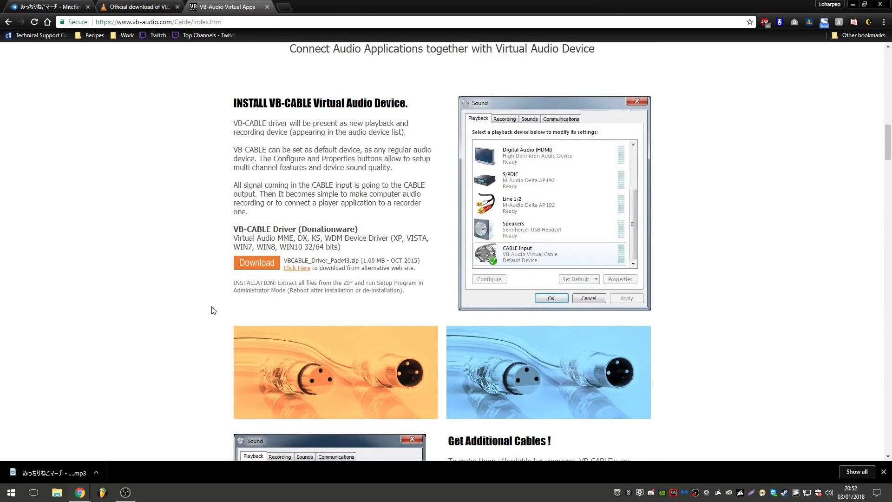
click(253, 264)
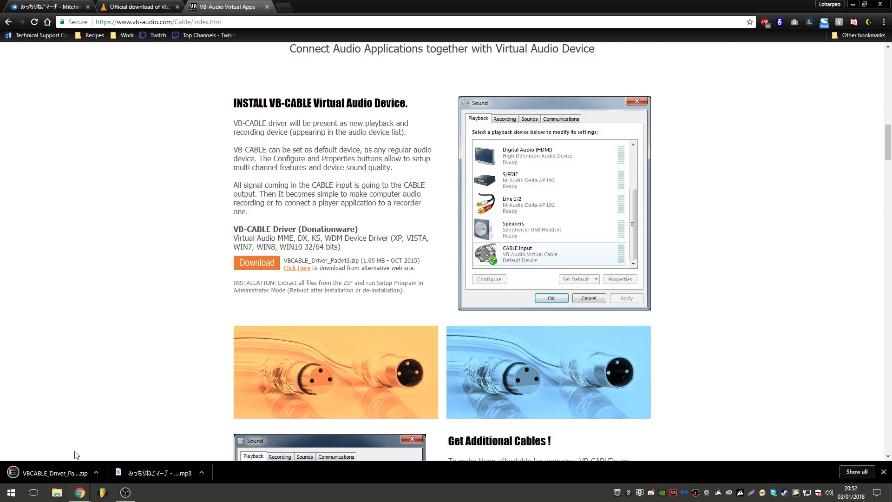
- Open the downloaded VBCABLE driver archive in WinRAR and extract it to the suggested folder in Downloads
click(74, 474)
scroll(323, 184, down, 3)
scroll(322, 184, up, 3)
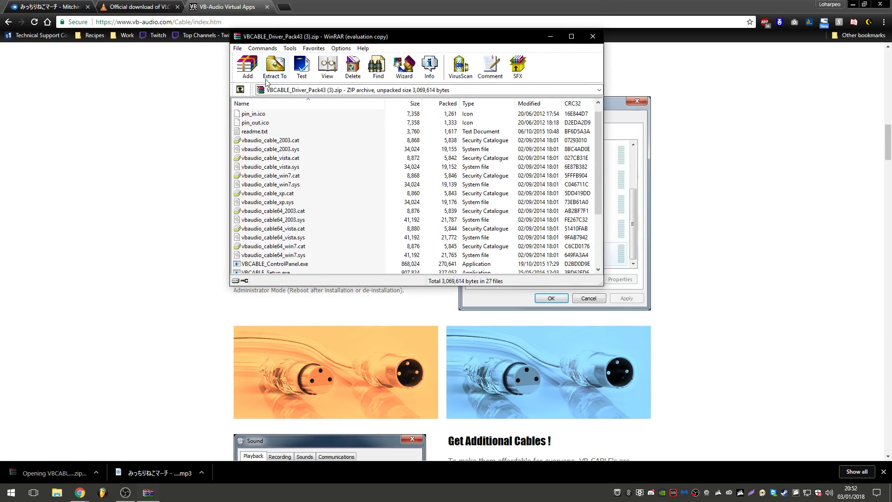
click(274, 65)
click(443, 257)
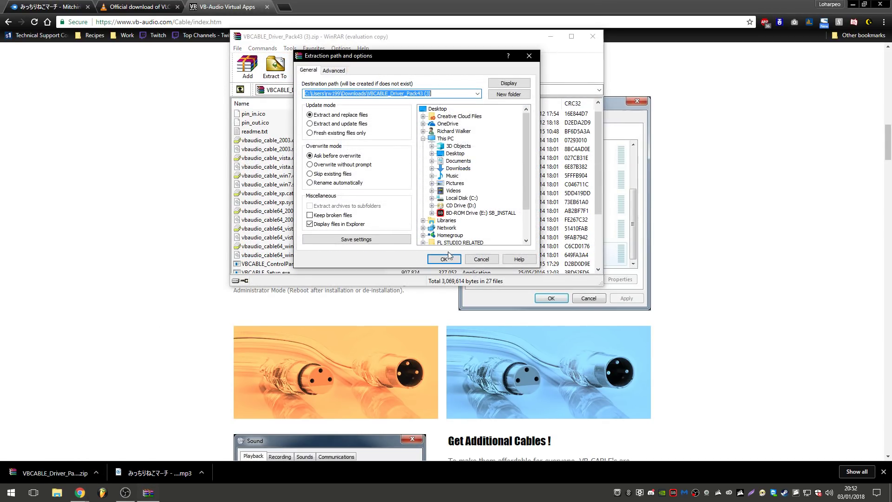
- Run VBCABLE_Setup_x64.exe from the extracted folder, and close the installer, folder and archive windows
scroll(293, 200, down, 3)
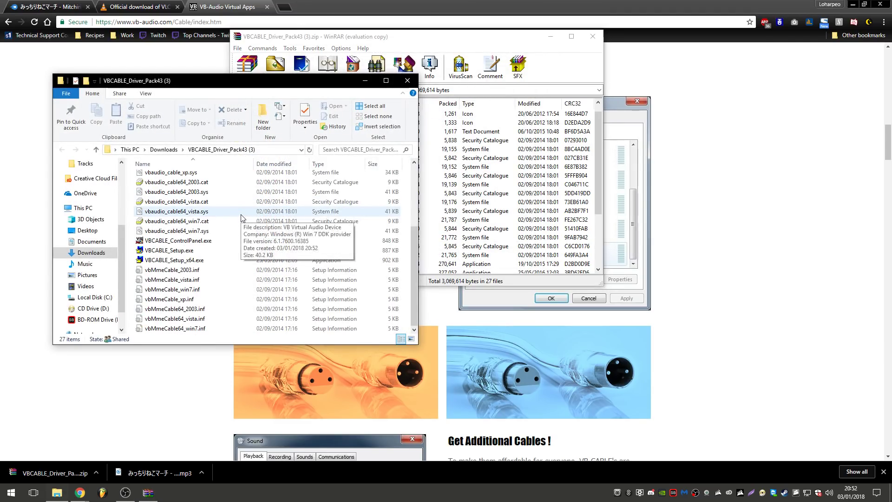
click(168, 259)
right_click(168, 260)
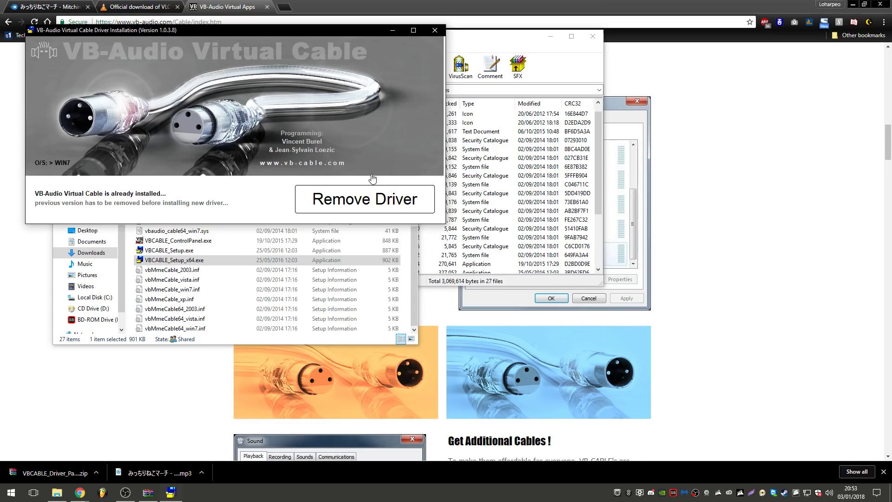
click(434, 30)
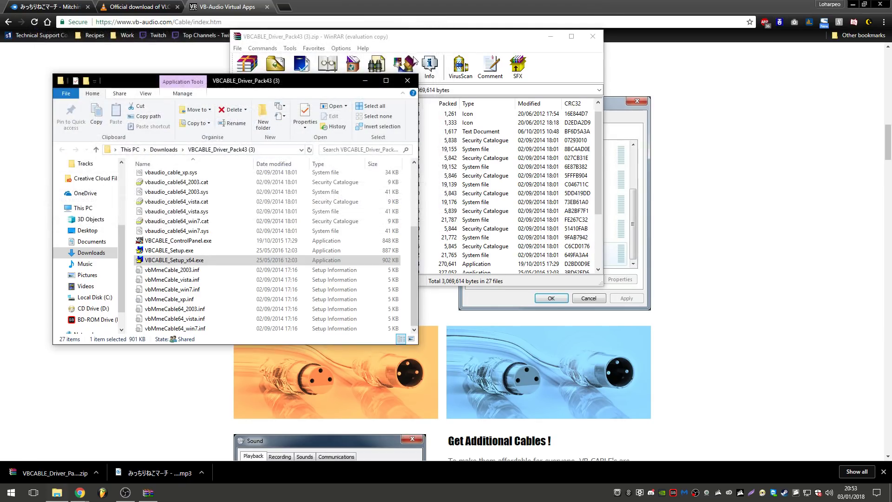
click(412, 81)
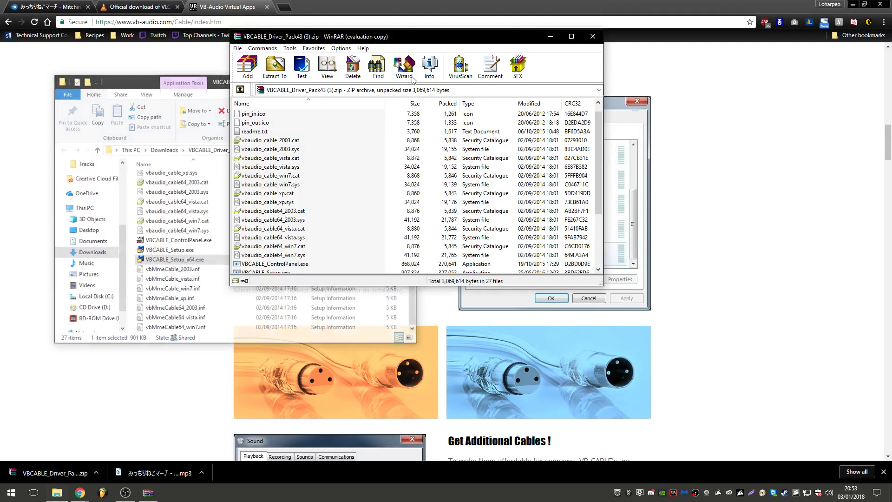
click(593, 37)
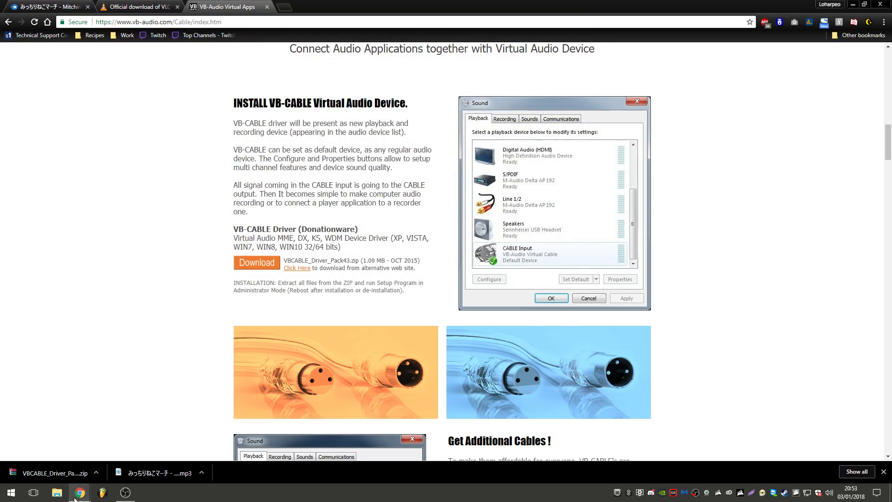
- Launch VLC media player and add the downloaded MitchiriNeko March MP3 to its playlist
key(super)
text(vlc)
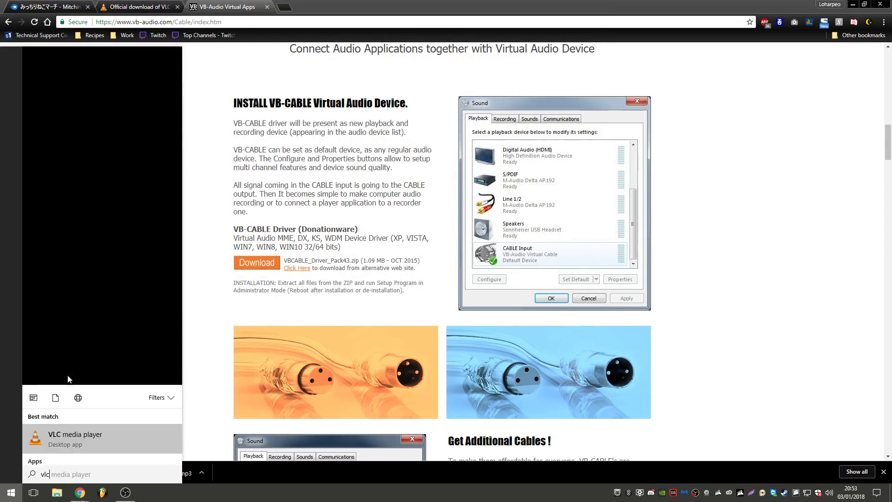
key(Return)
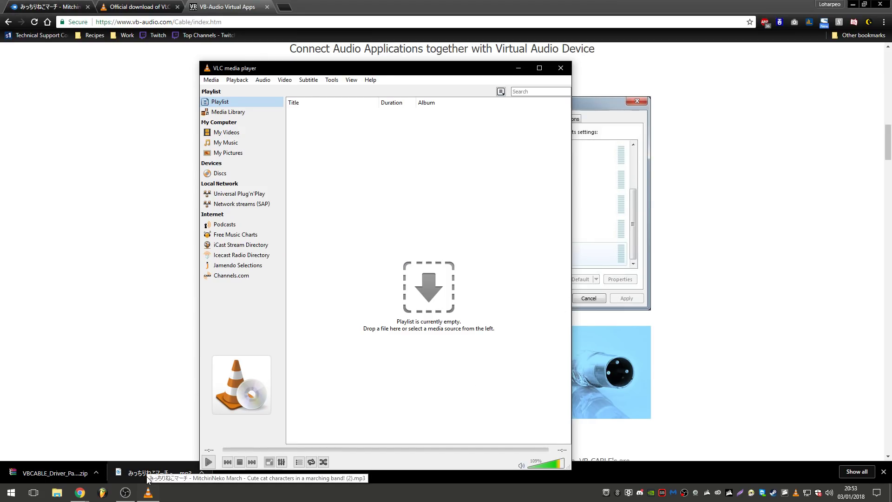
drag(148, 479, 404, 276)
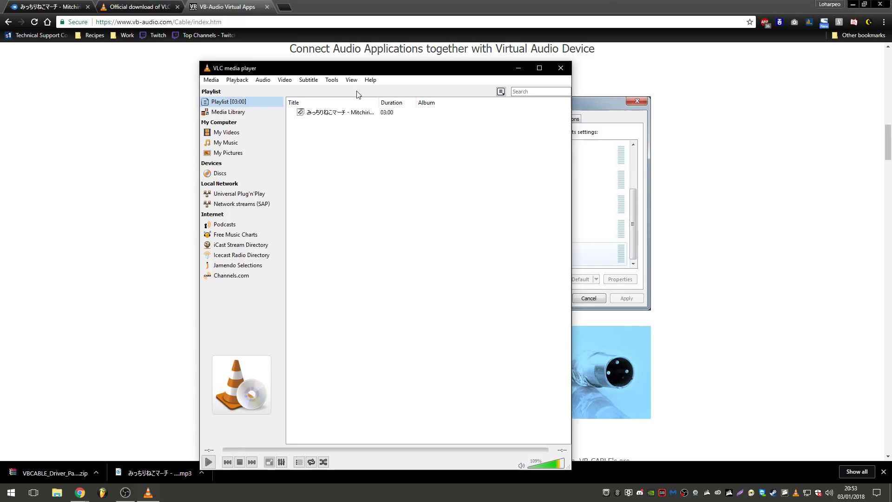
- Set the output module in VLC's audio preferences to WaveOut audio output
click(329, 80)
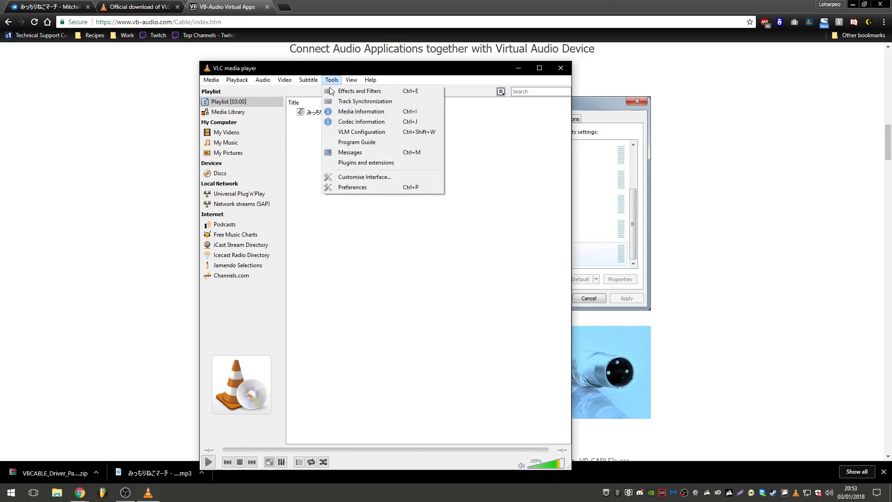
click(331, 187)
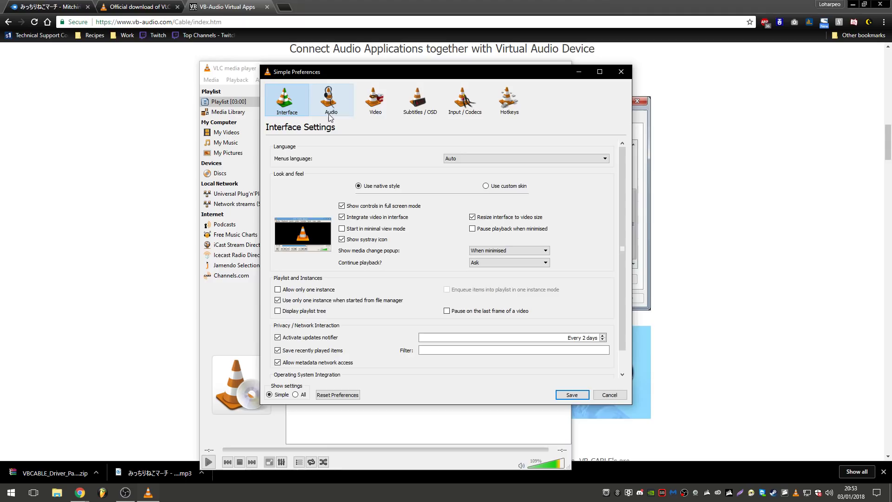
click(329, 106)
click(412, 193)
click(415, 201)
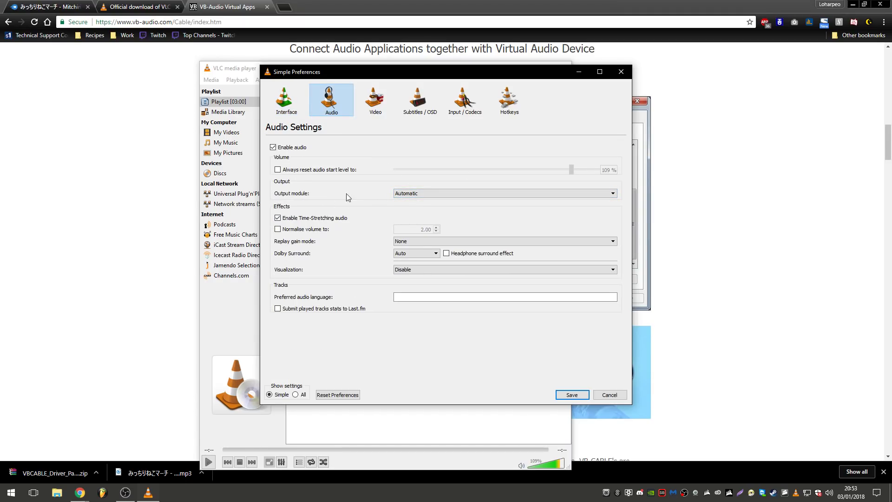
click(413, 194)
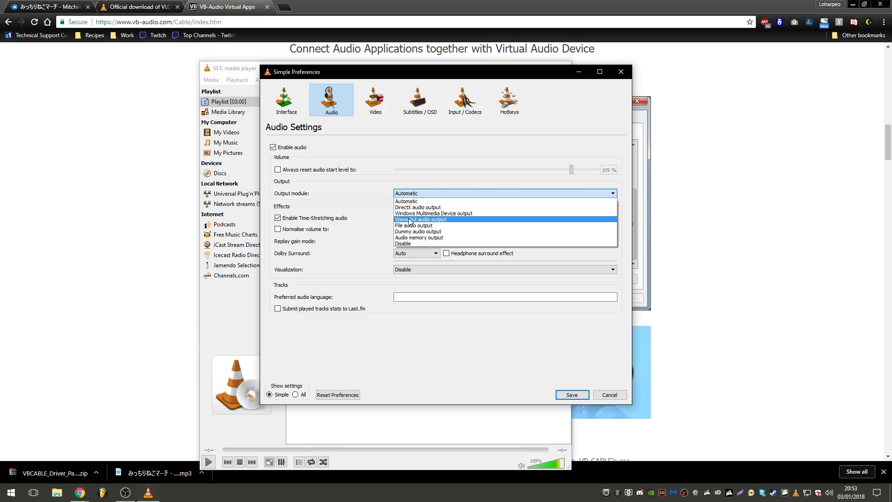
click(409, 220)
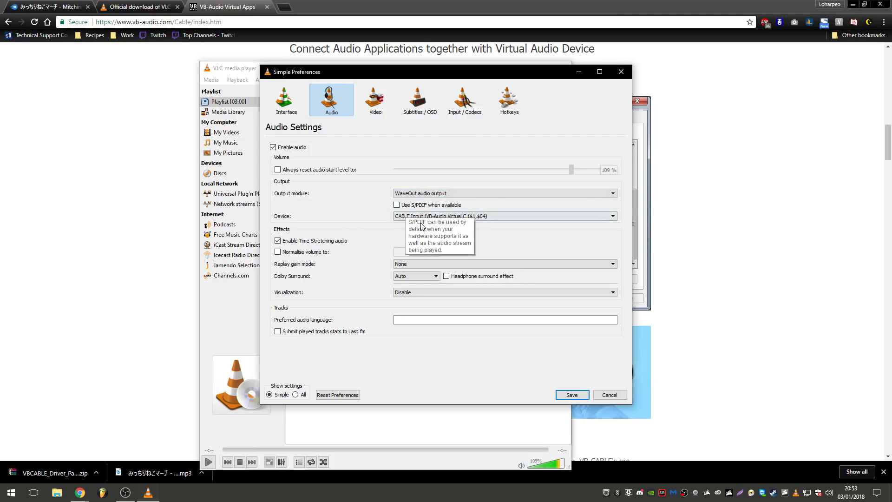
- Choose CABLE Input (VB-Audio Virtual C) as VLC's audio output device and save the preferences
click(418, 216)
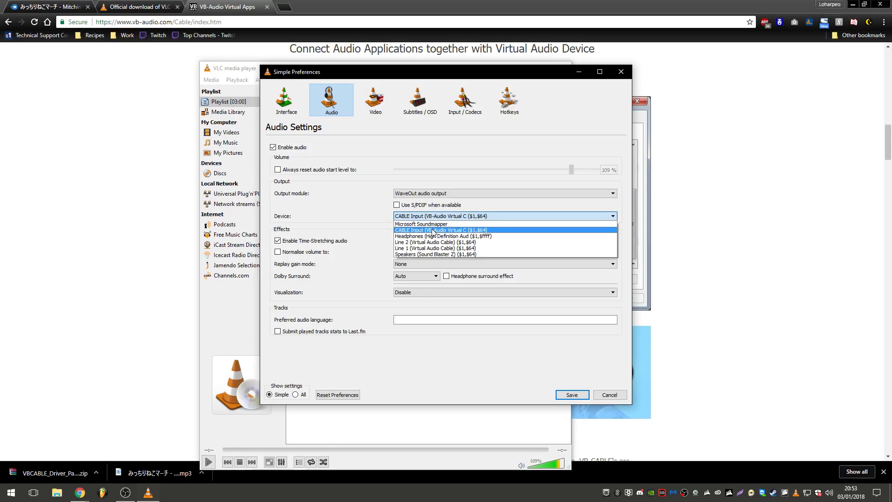
click(432, 230)
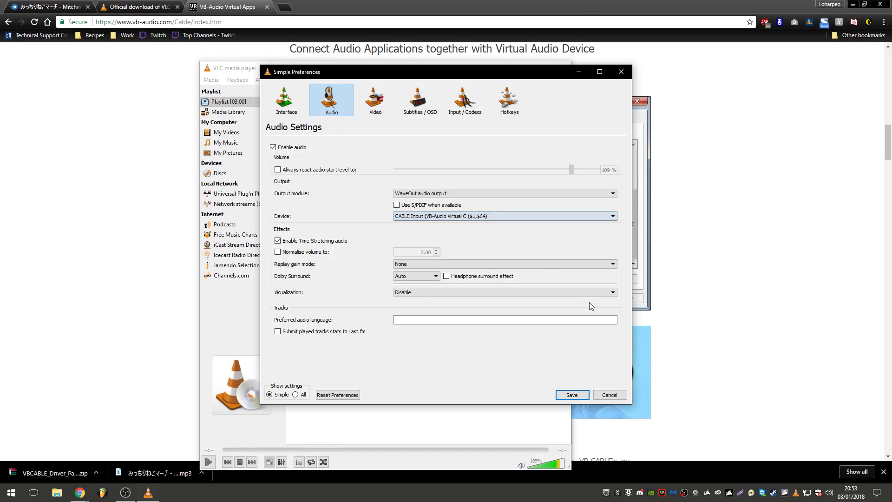
click(585, 398)
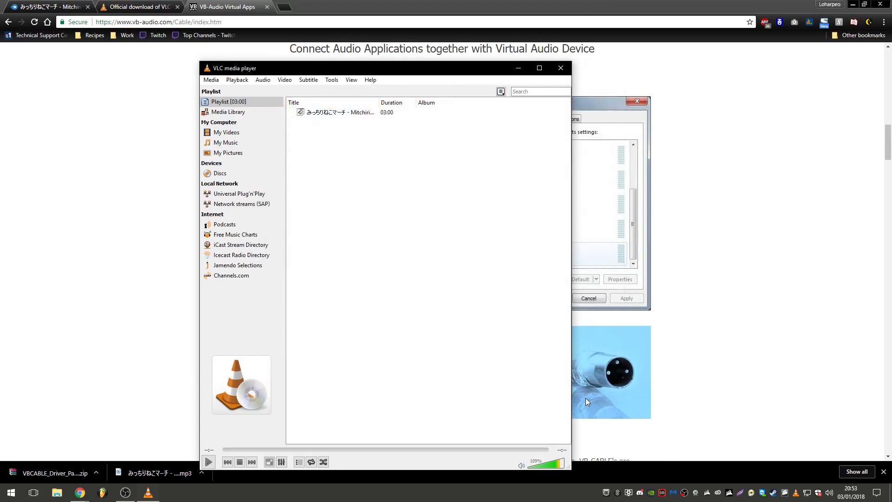
- Open the CABLE Output recording device's properties in the Windows sound settings, adjust its Listen setting and confirm
click(829, 497)
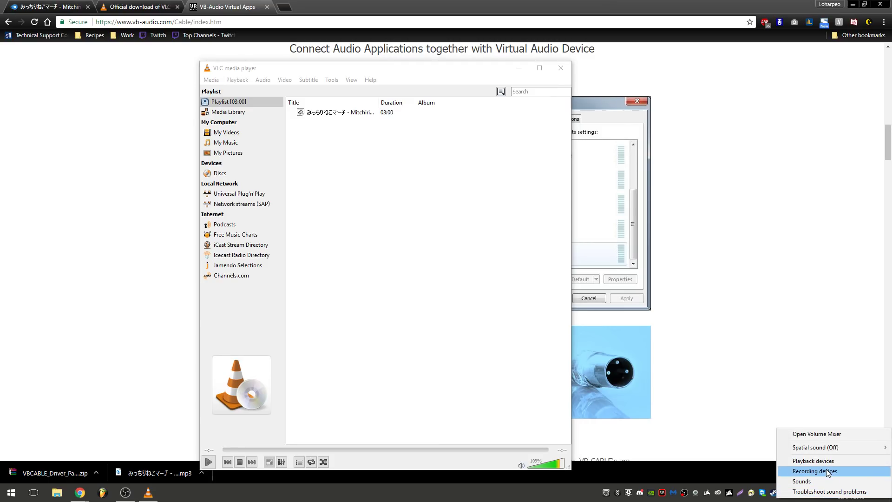
click(825, 470)
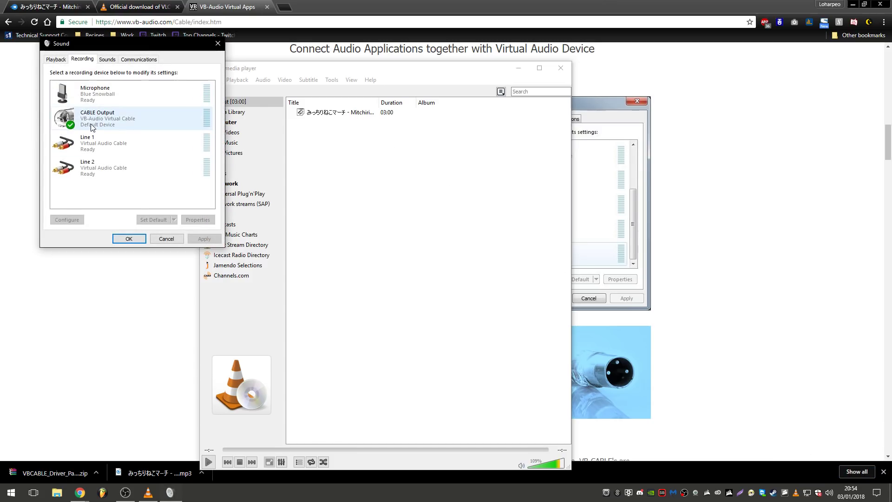
right_click(92, 127)
click(108, 163)
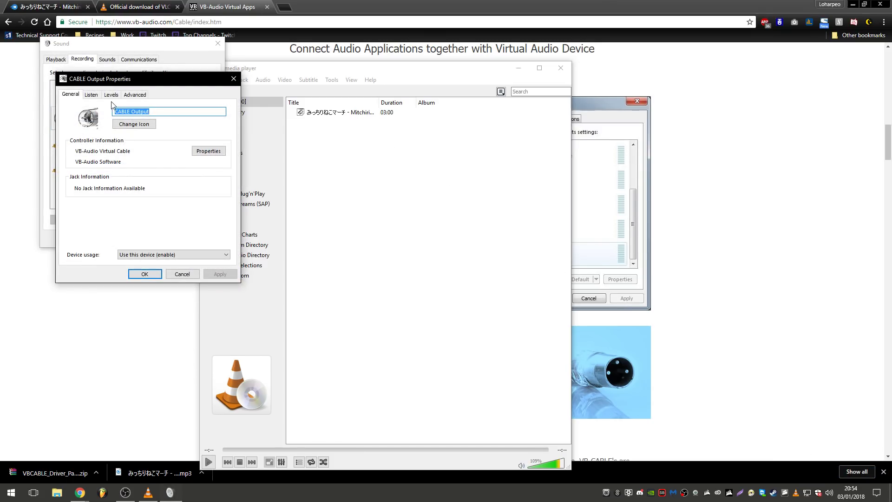
click(91, 95)
click(100, 163)
click(145, 273)
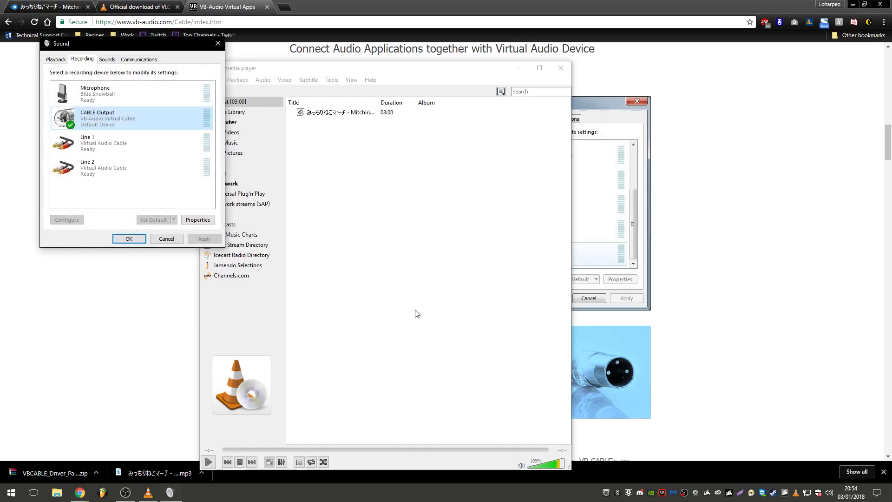
- Play the MP3 in VLC and check the level meter of CABLE Output among the recording devices
click(417, 313)
click(207, 462)
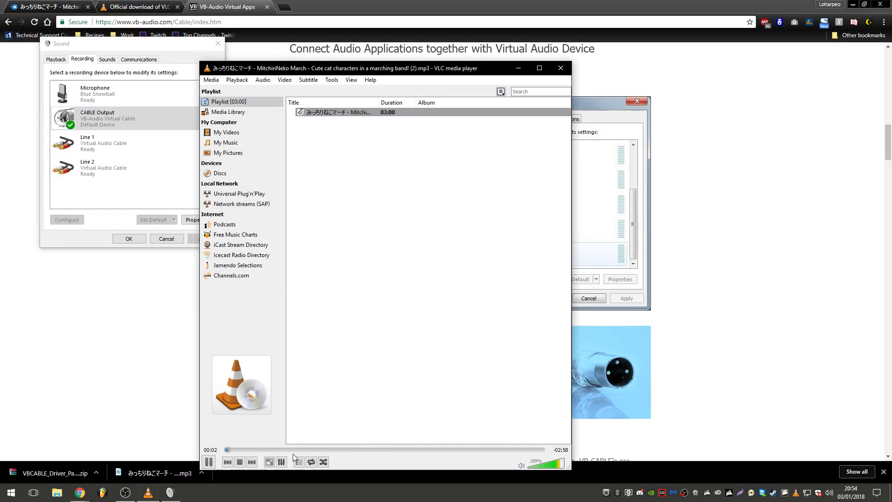
click(195, 237)
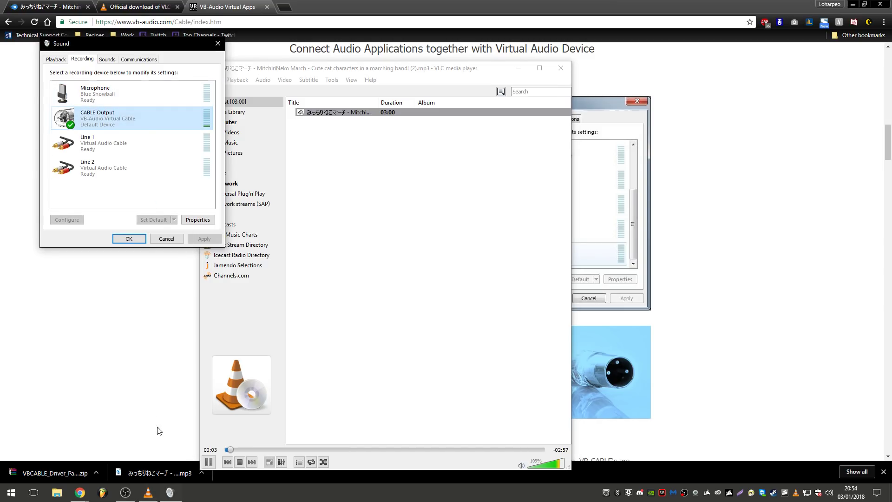
click(125, 492)
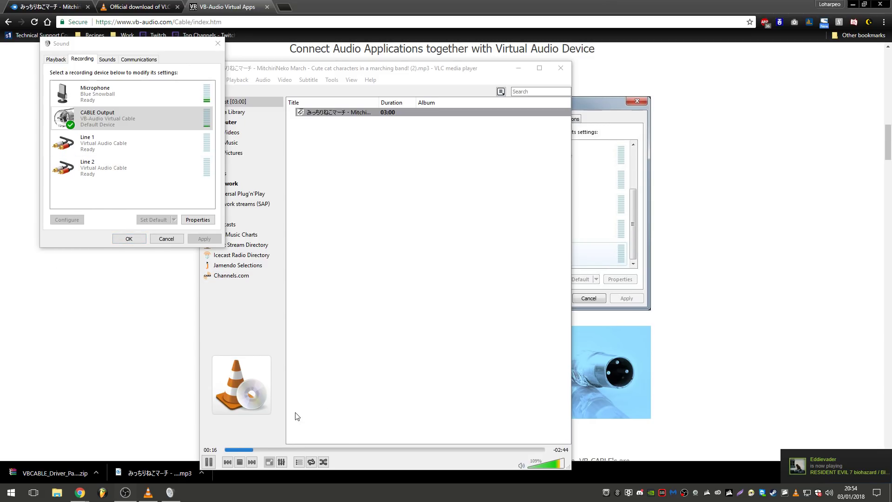
- Pause the MP3, set CABLE Output's Listen playback device to Headphones (High Definition Audio Device) and confirm the properties
click(214, 462)
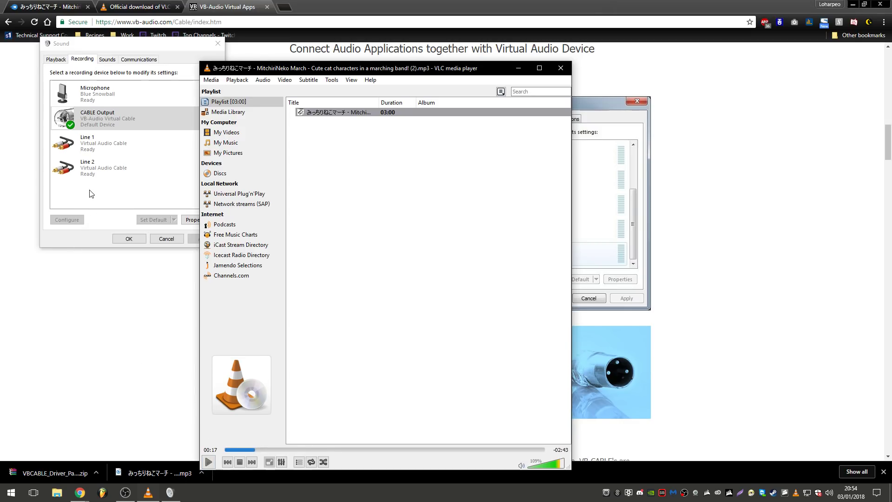
right_click(106, 115)
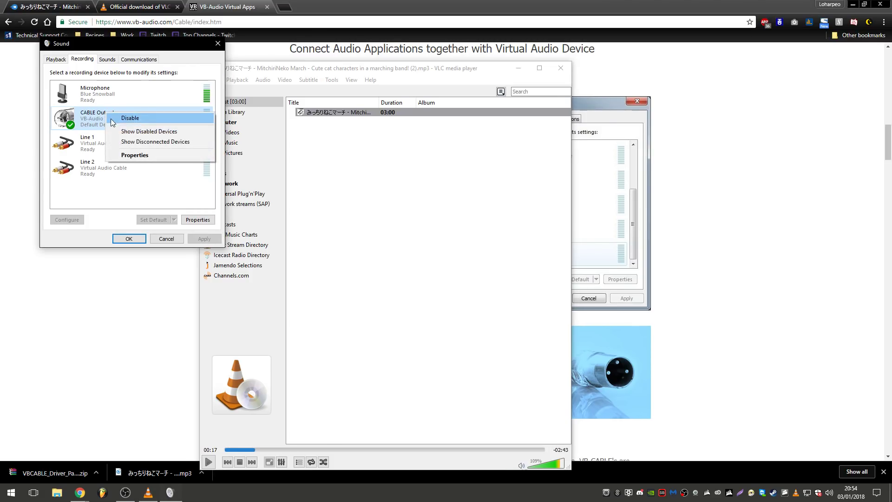
click(124, 155)
click(95, 94)
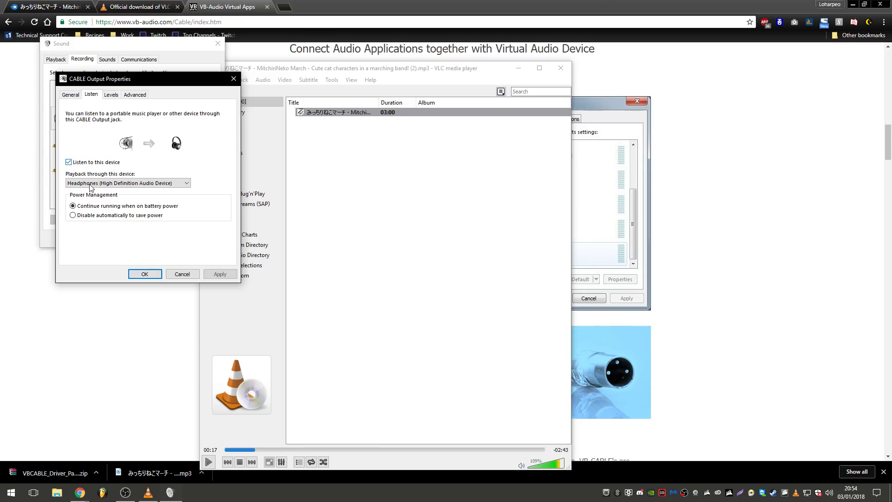
click(139, 183)
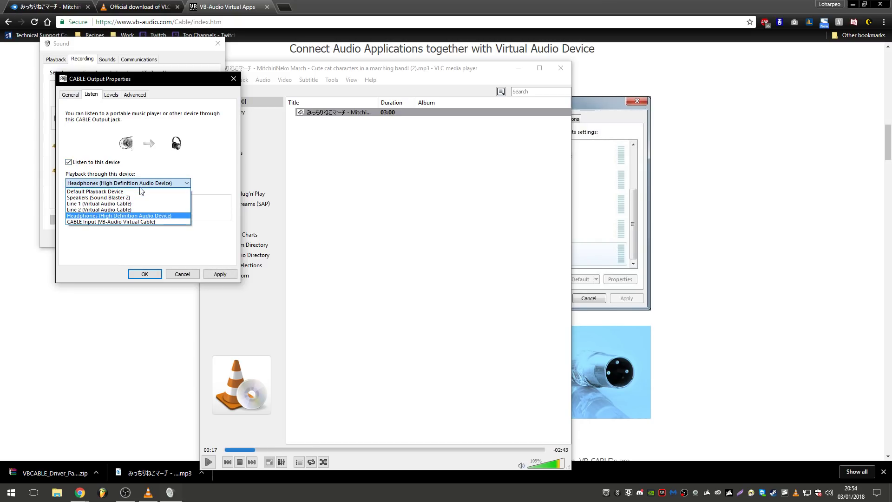
click(141, 216)
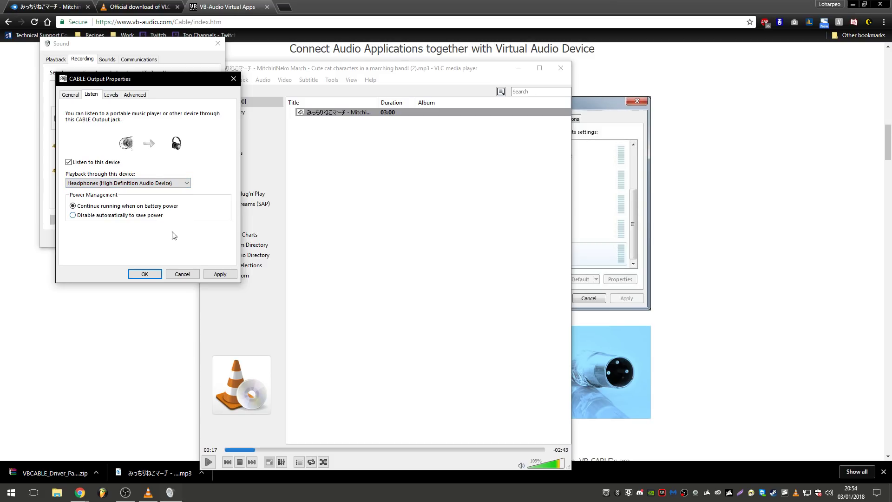
click(219, 274)
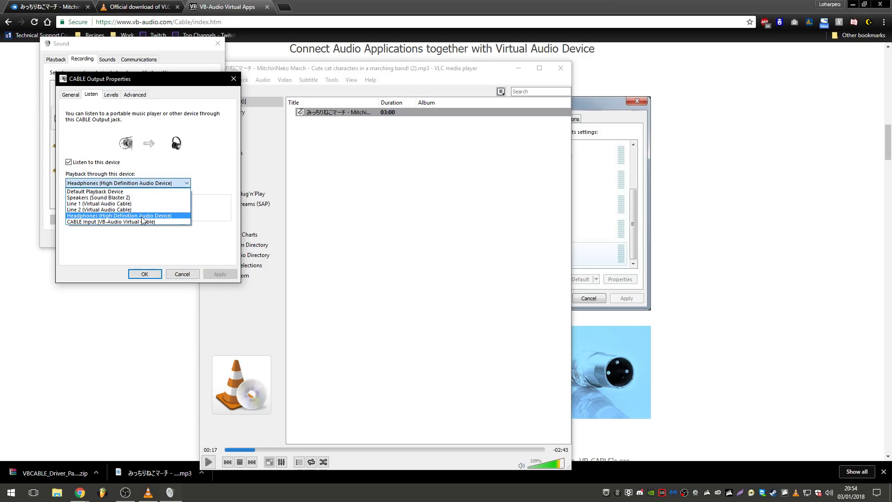
click(142, 217)
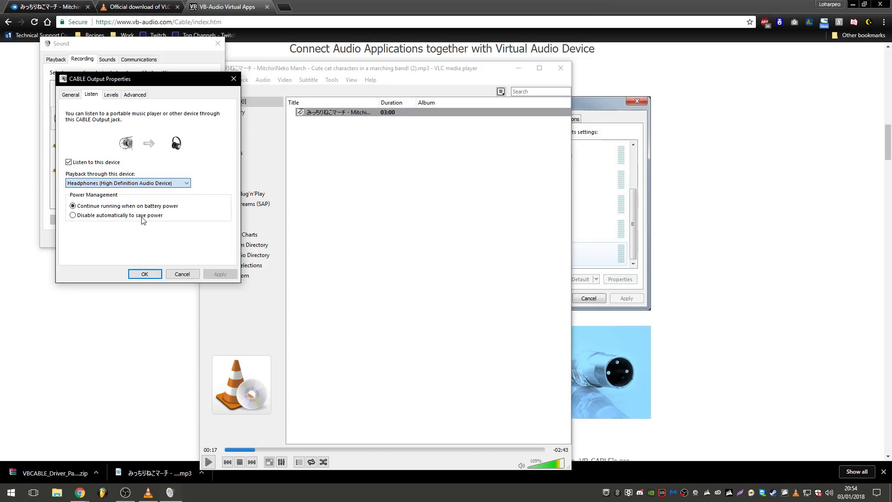
click(145, 275)
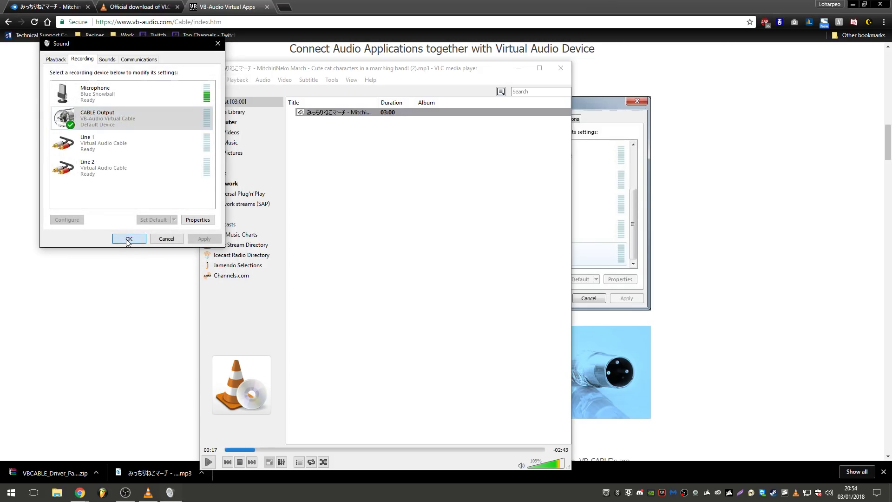
- Close the Windows sound settings, play the MP3 in VLC to listen to the routed sound, and stop playback
click(128, 237)
click(209, 462)
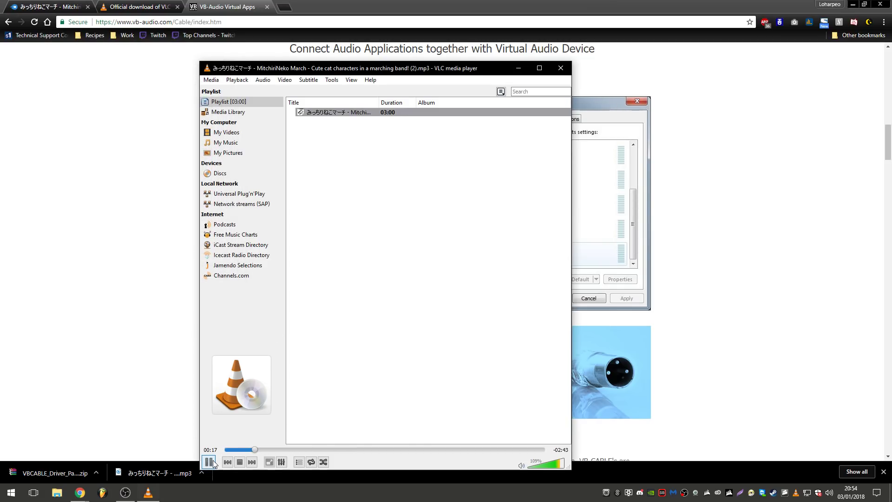
click(240, 461)
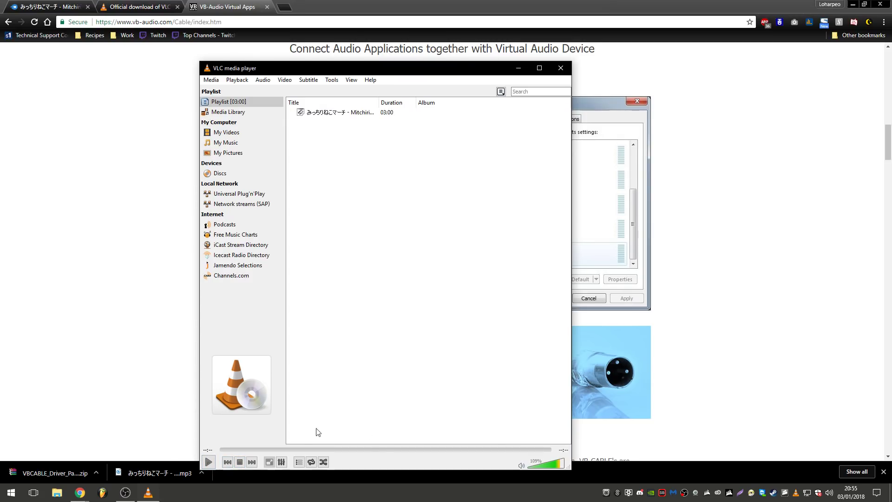
- Launch VRChat from Steam and enable Mic Defaults On among the voice options in its system settings
right_click(771, 493)
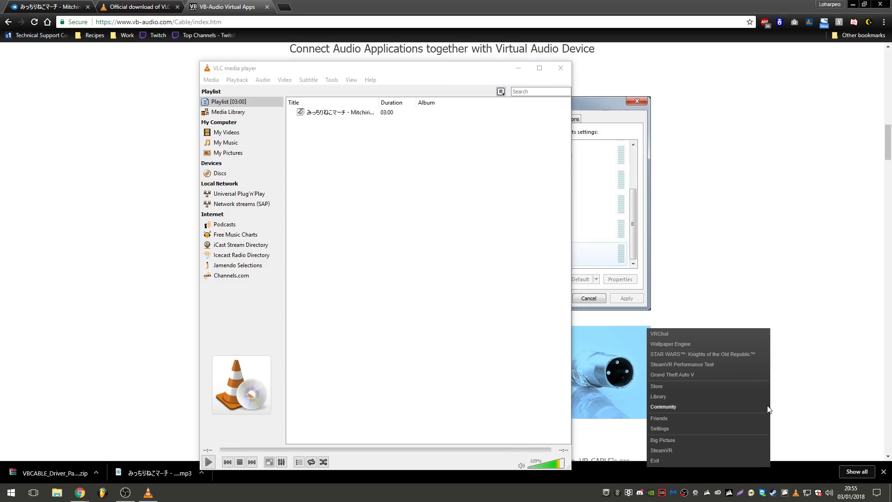
click(714, 332)
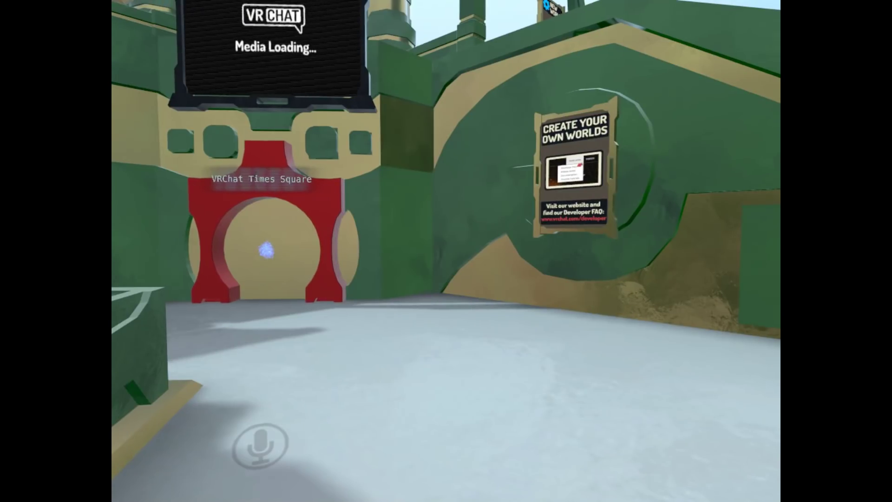
key(Escape)
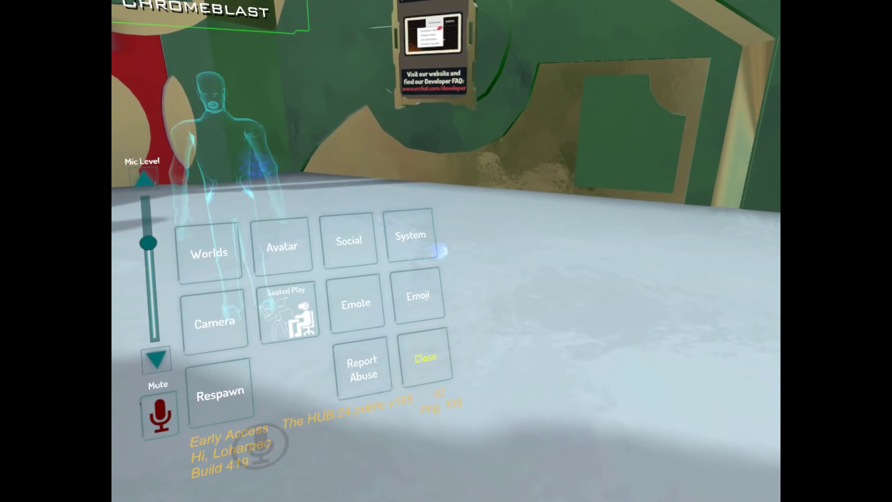
click(548, 309)
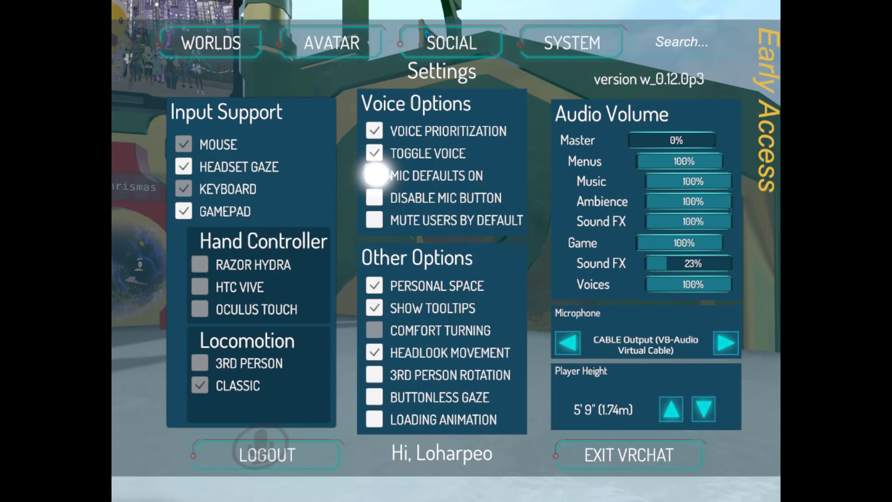
click(374, 175)
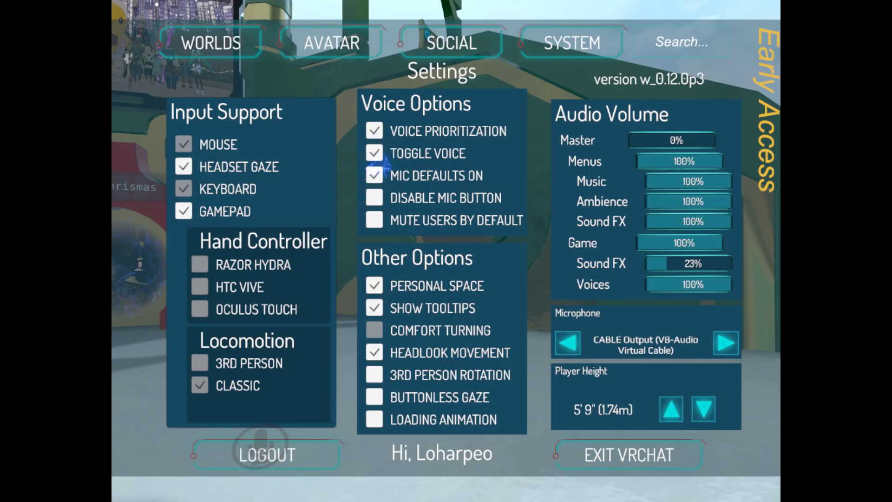